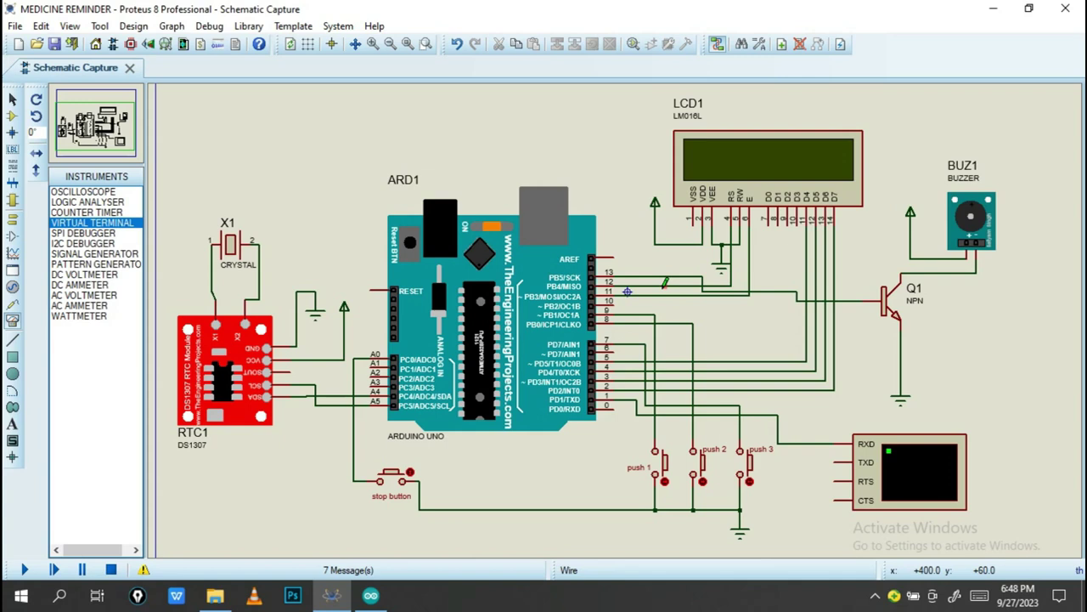
Flip between the Proteus schematic and the Arduino IDE, ending on the sketch code.
click(360, 598)
click(331, 596)
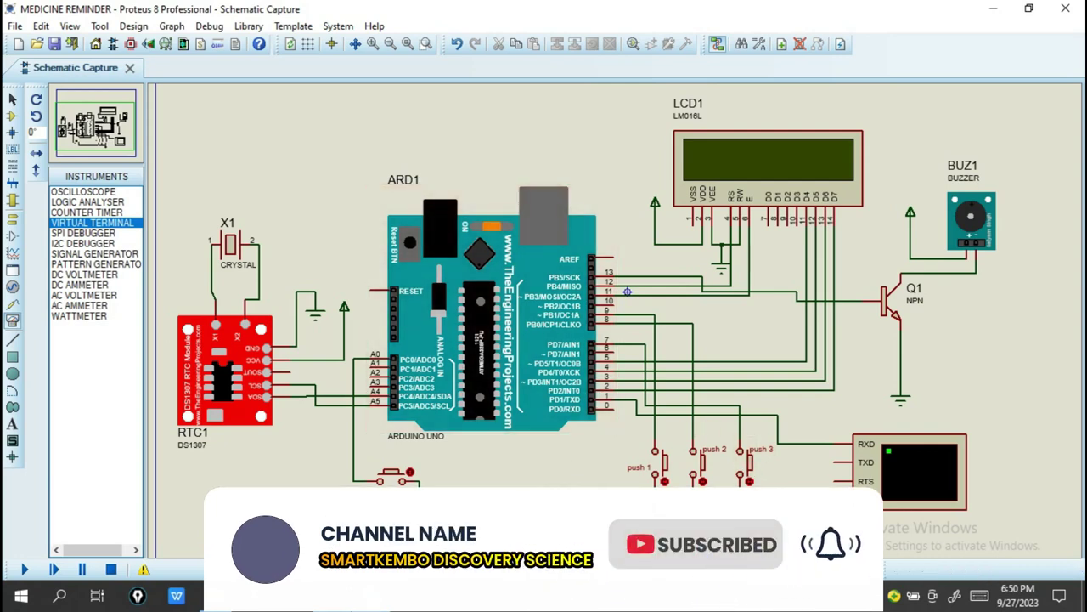
click(371, 595)
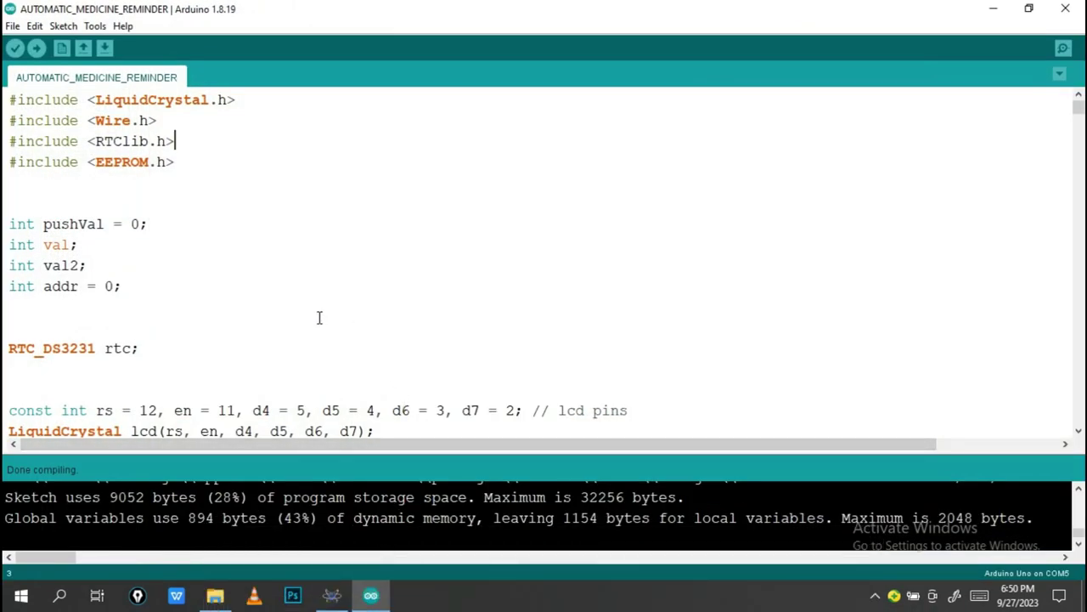
Review the sketch's 8 am, 2 pm and 8 pm reminder times and setup(), then return to Proteus.
scroll(320, 317, down, 5)
scroll(319, 318, down, 5)
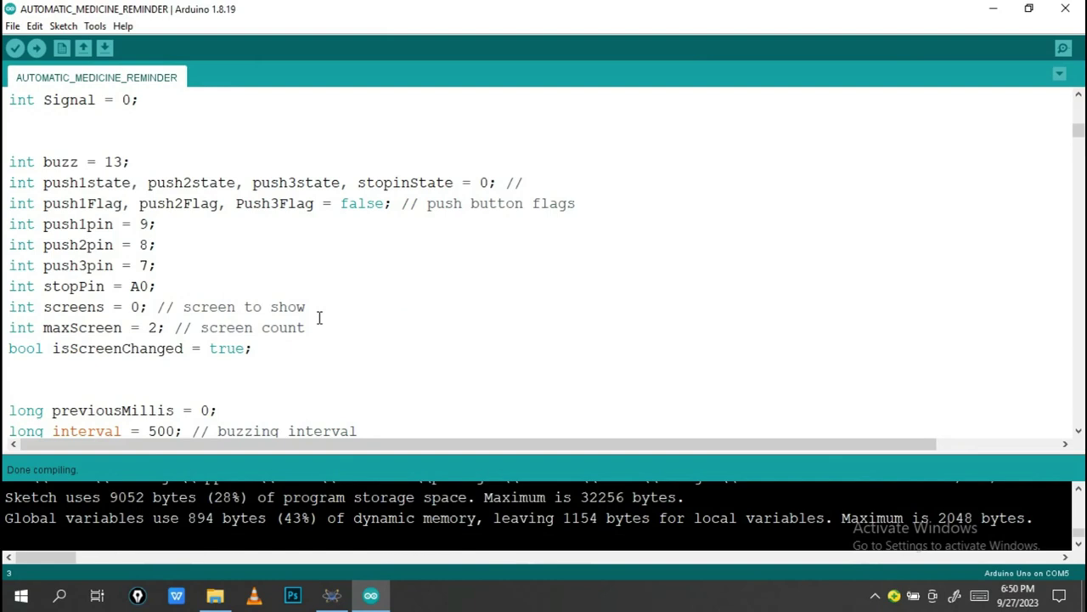
scroll(319, 318, down, 5)
scroll(320, 318, up, 5)
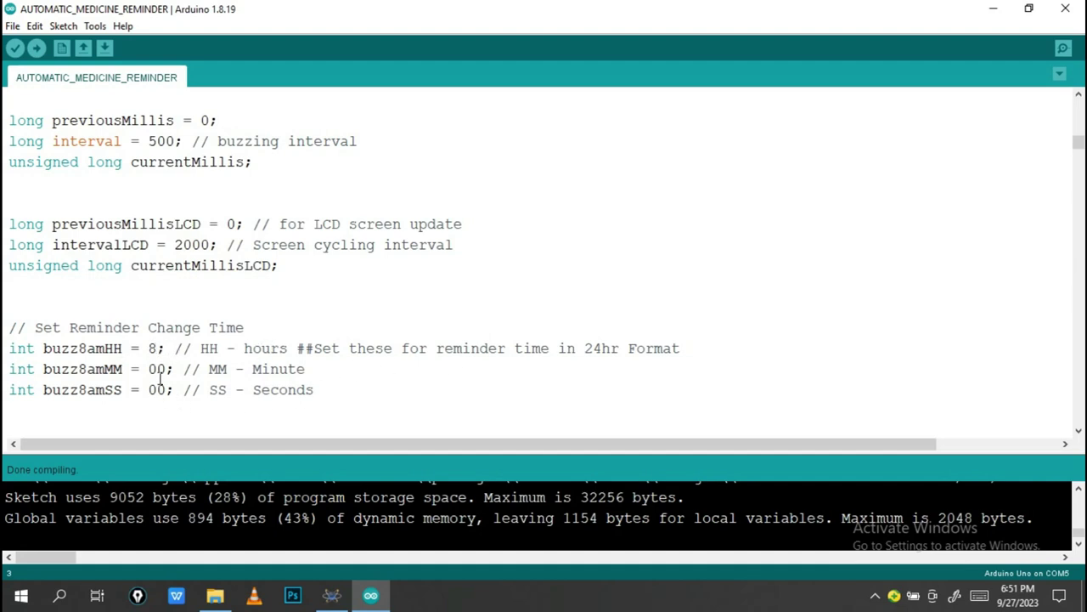
scroll(160, 379, down, 5)
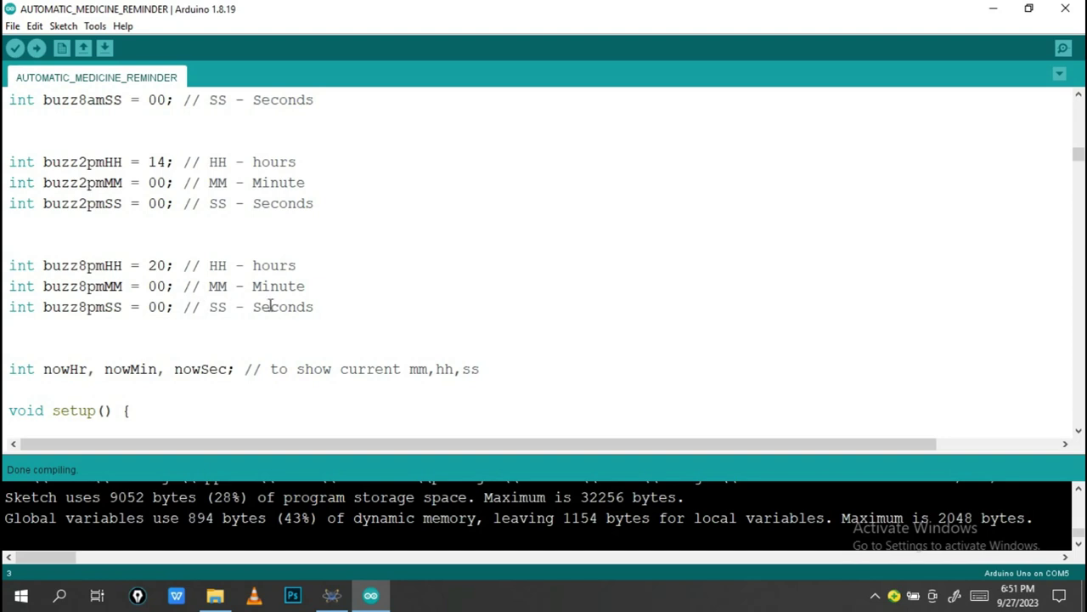
scroll(270, 306, down, 8)
scroll(270, 306, down, 5)
scroll(271, 306, up, 5)
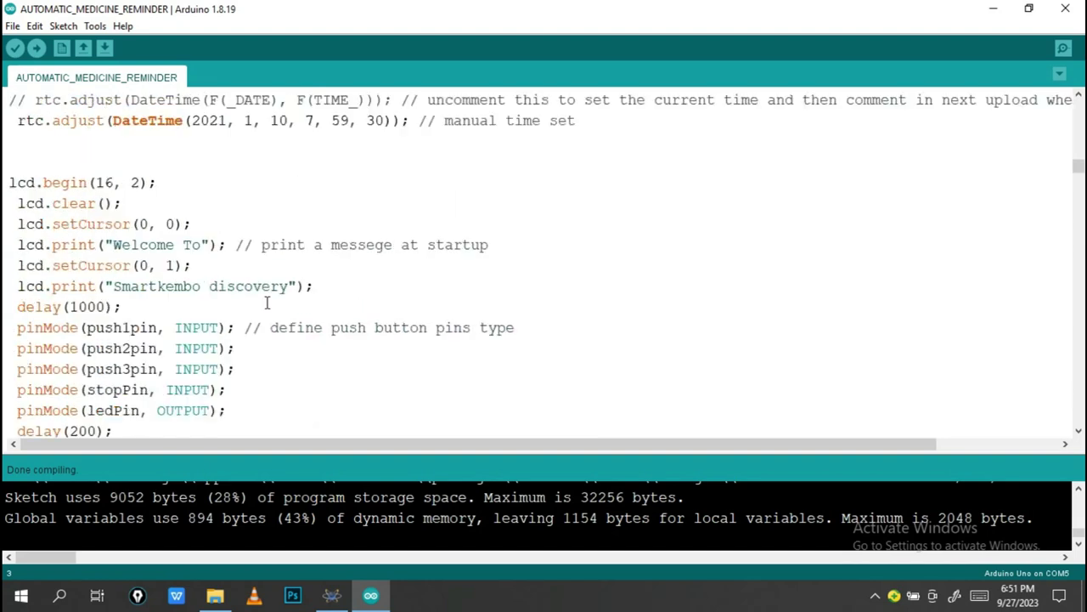
scroll(270, 306, down, 5)
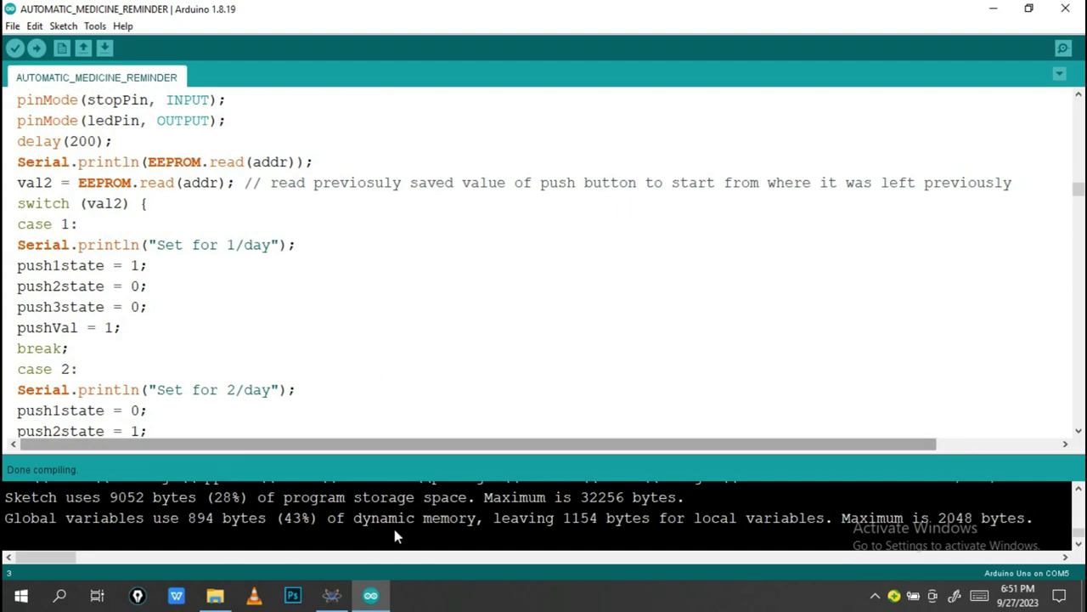
click(331, 596)
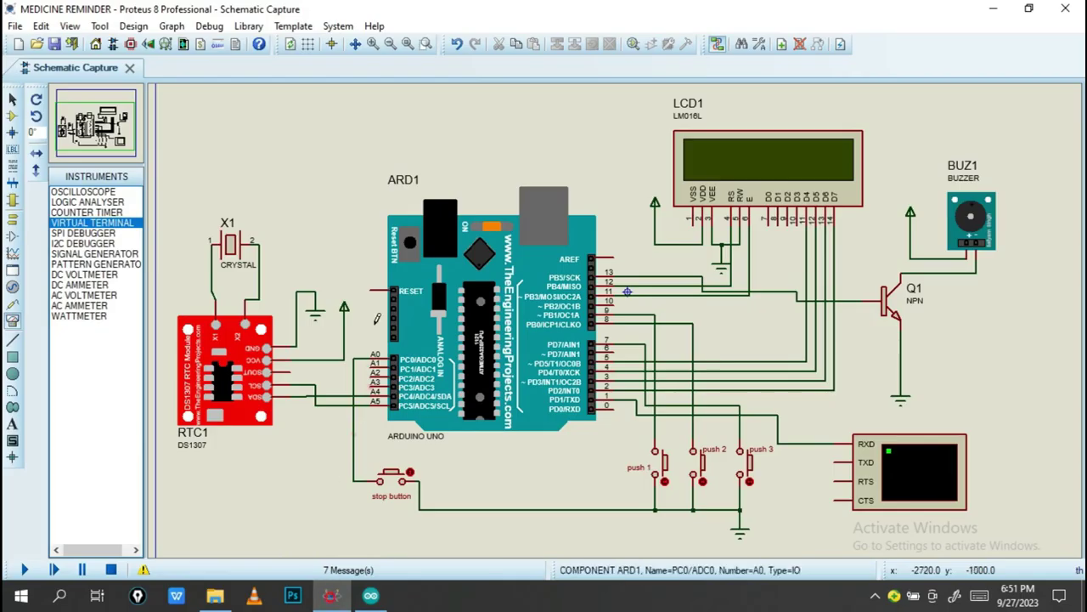
Switch back and forth between the Arduino sketch and the Proteus schematic.
click(370, 595)
click(332, 596)
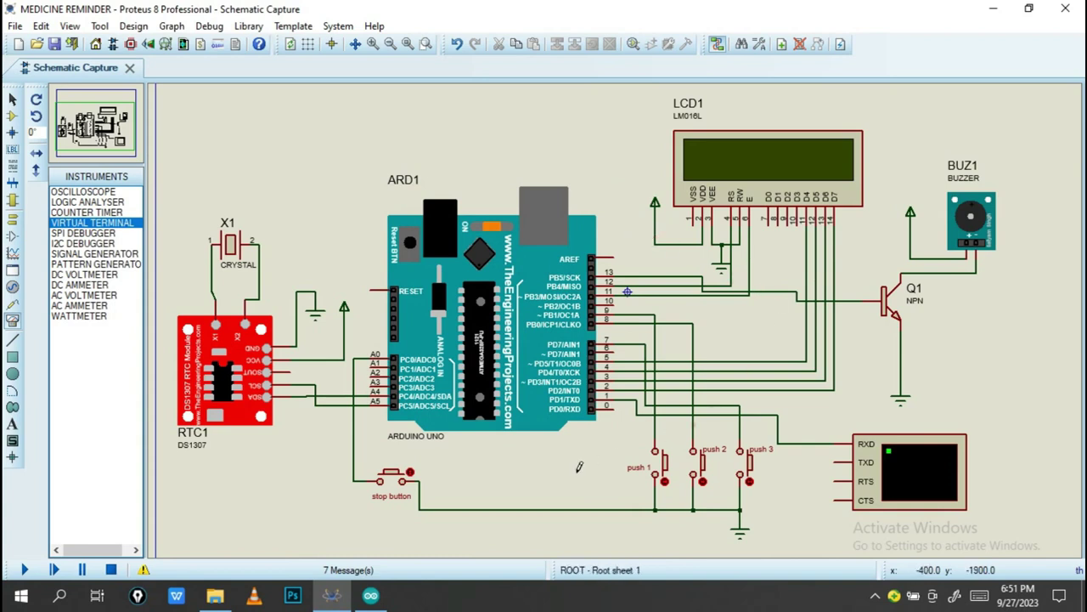
click(371, 595)
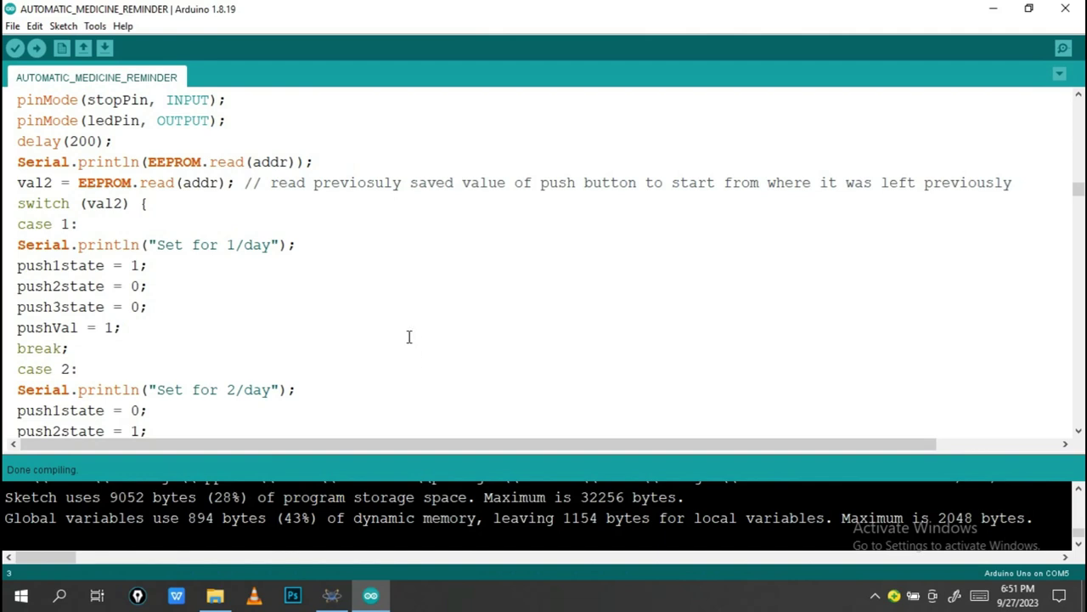
click(348, 595)
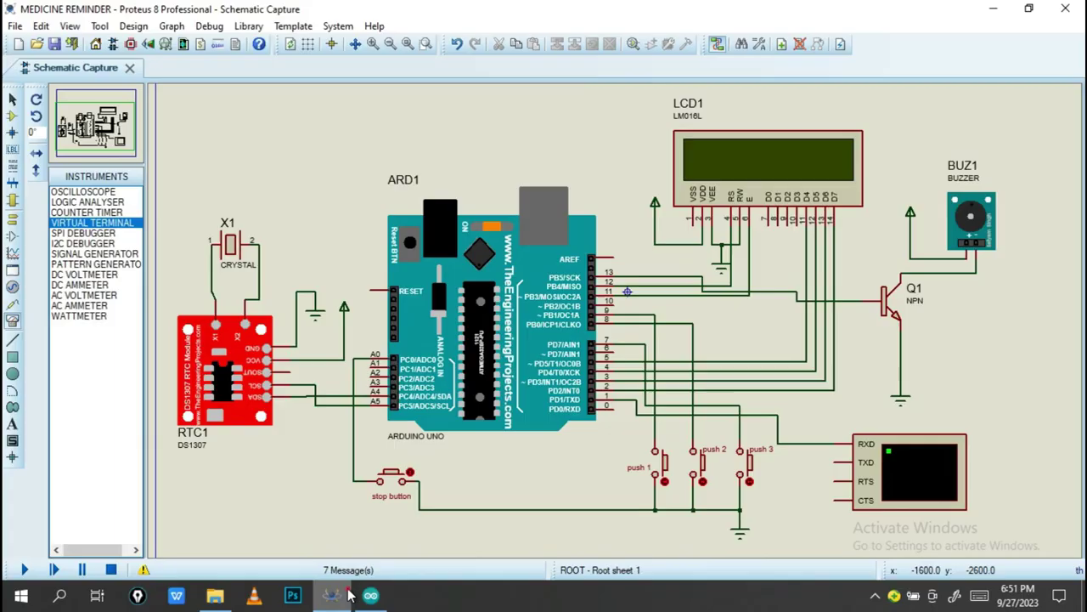
Open ARD1's properties and browse for its Program File, then bring up the sketch.
double_click(466, 348)
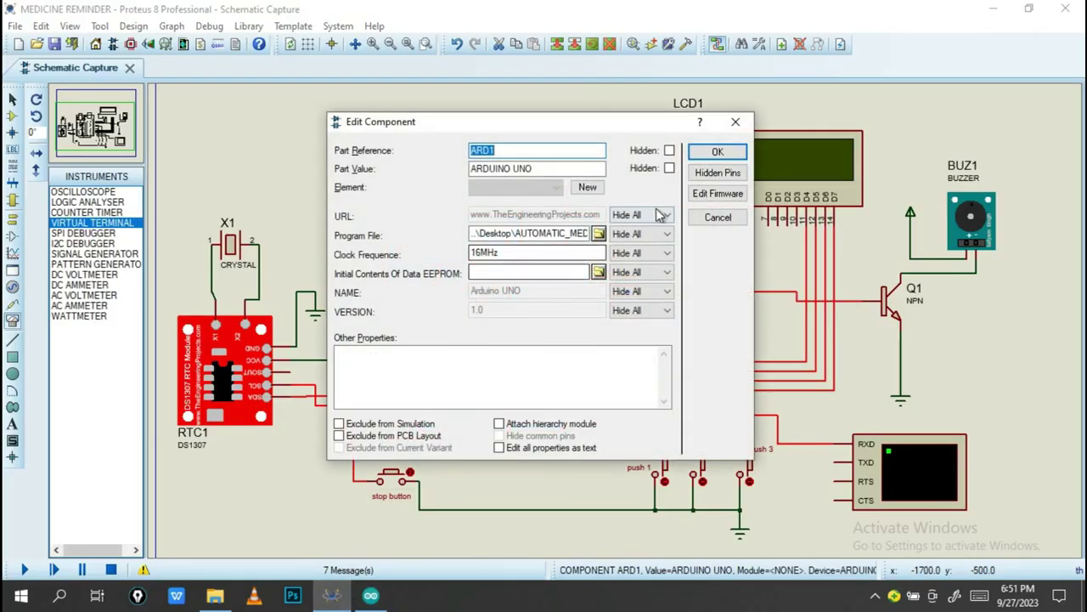
click(599, 233)
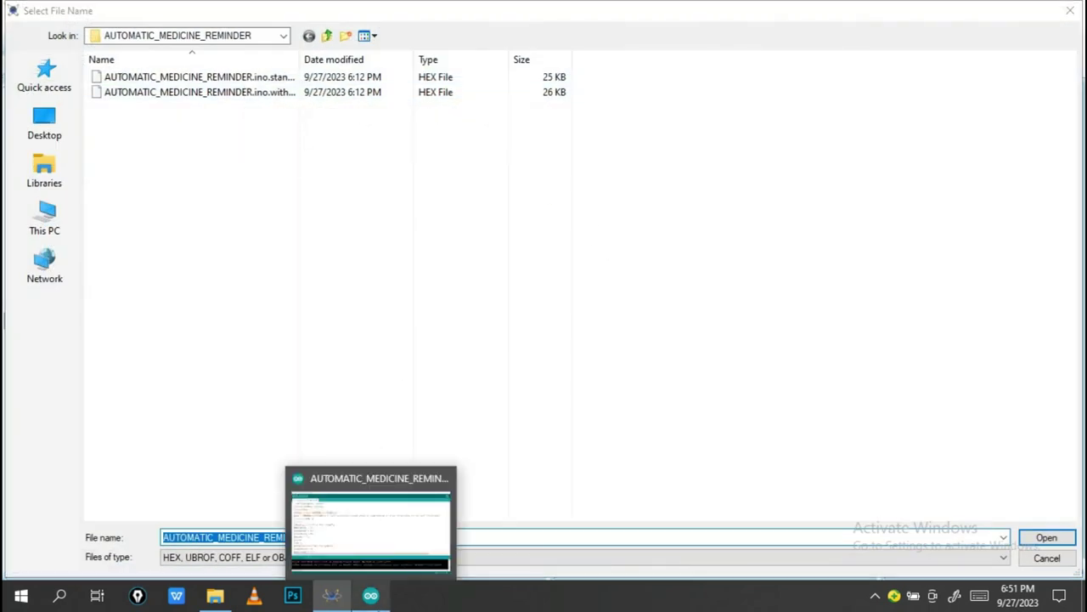
click(370, 594)
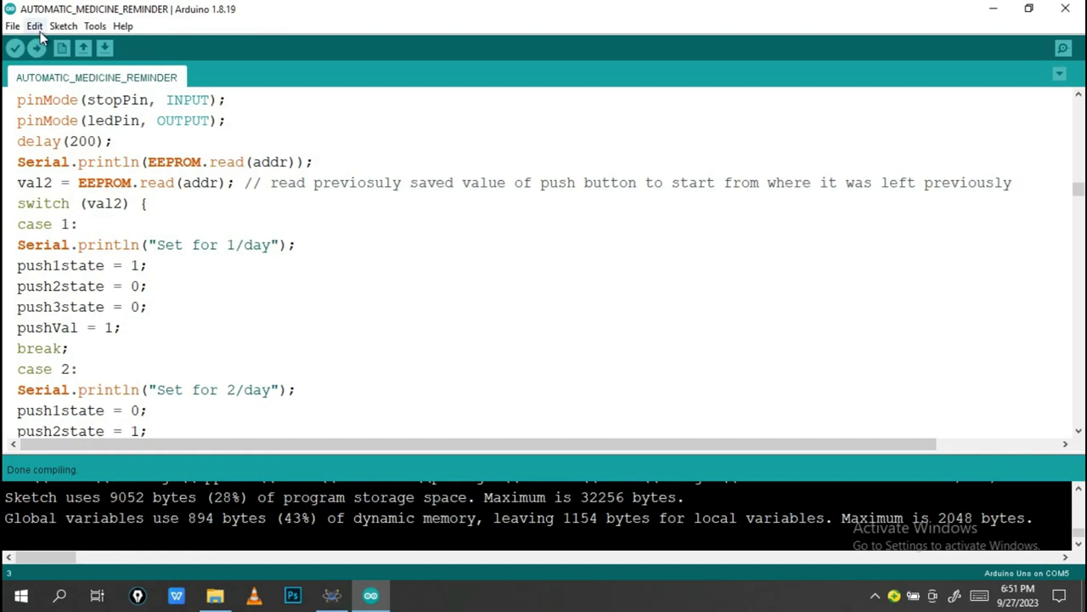
Export the sketch as compiled binary HEX files from the Sketch menu.
click(63, 26)
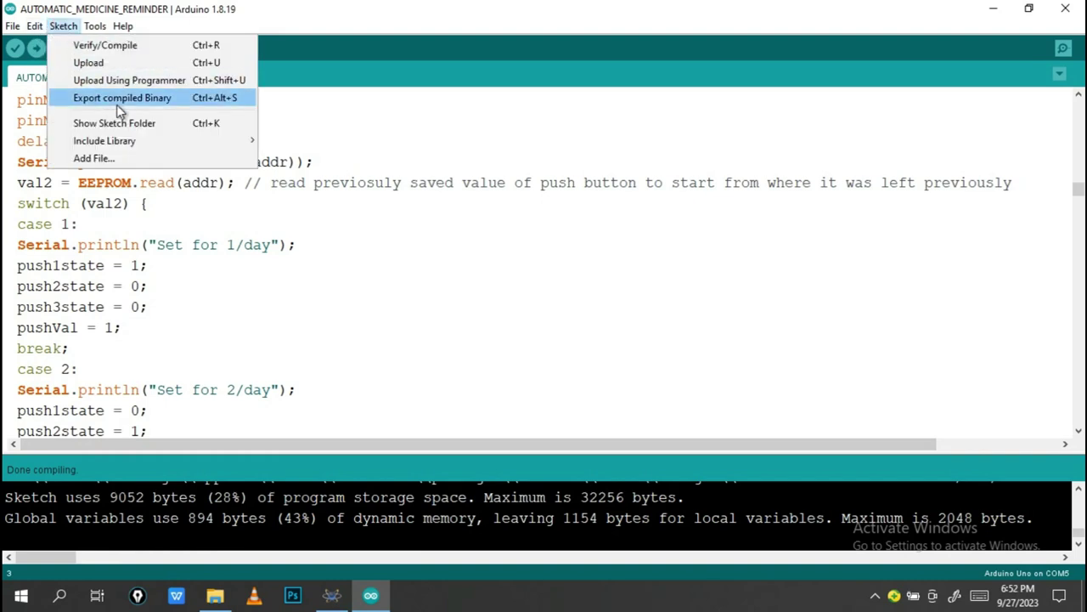
click(123, 102)
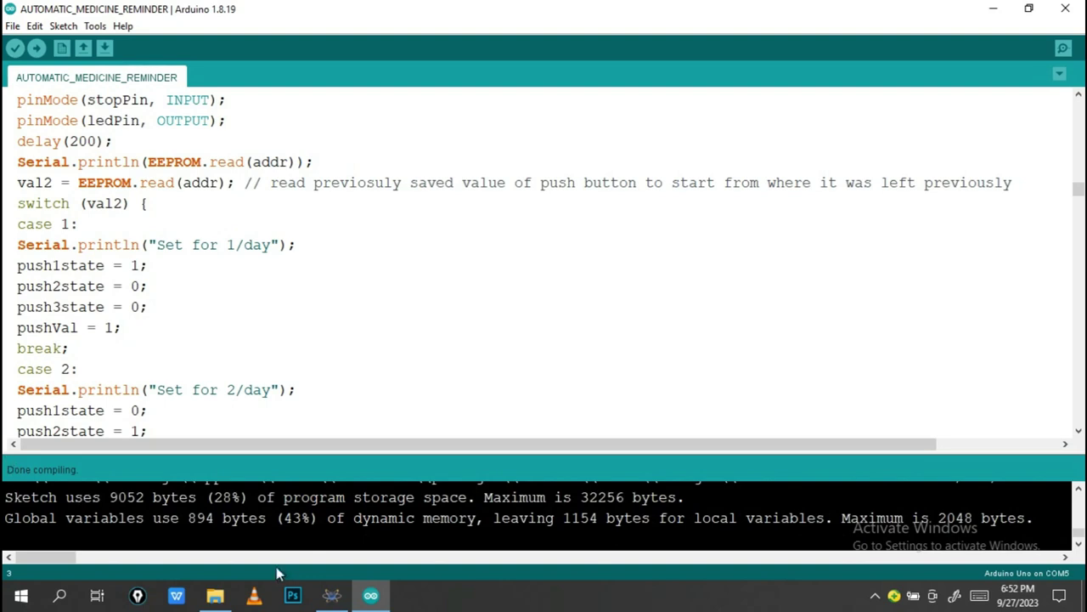
Set ARD1's Program File to the standard HEX in Desktop > AUTOMATIC_MEDICINE_REMINDER and confirm.
click(327, 595)
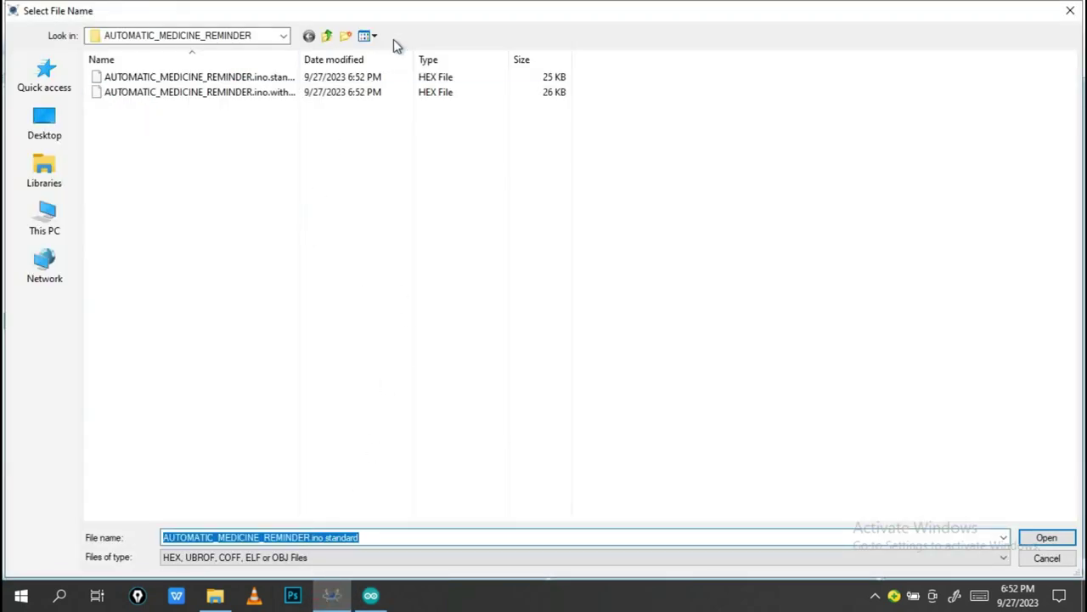
click(1071, 10)
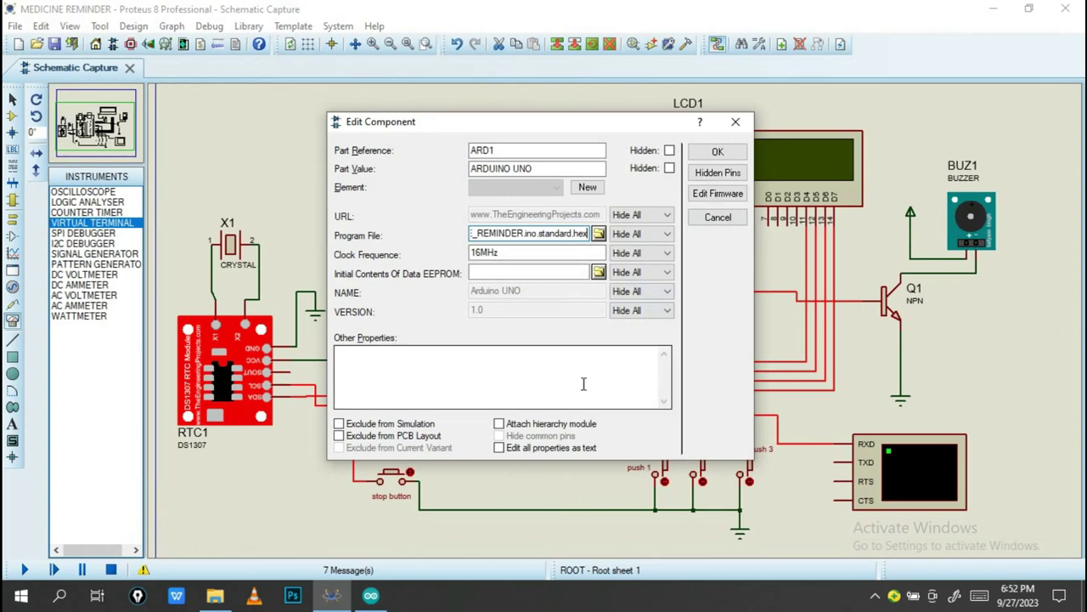
click(599, 234)
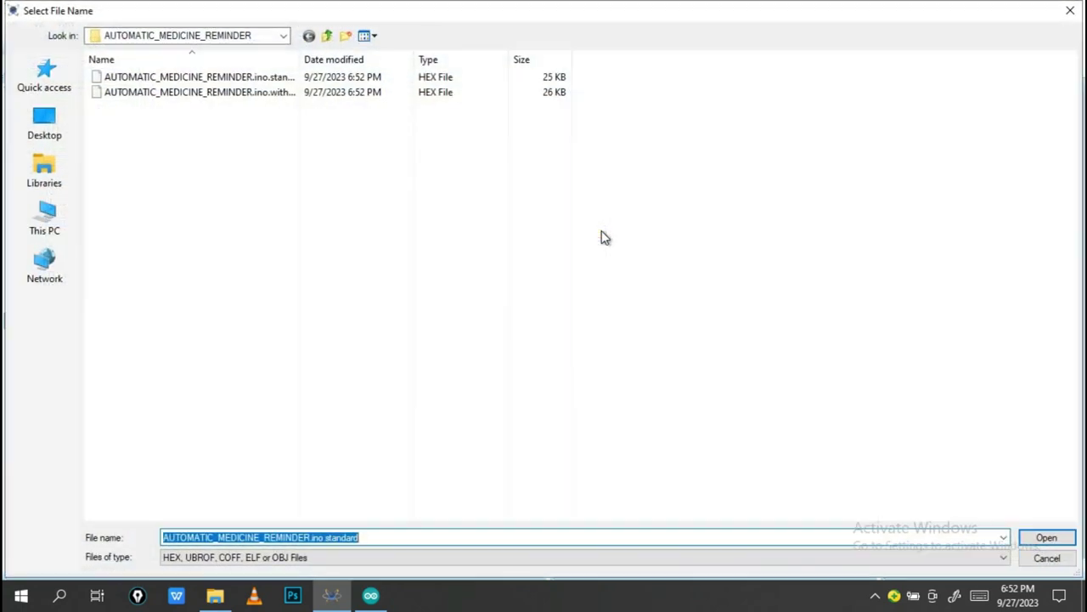
click(44, 136)
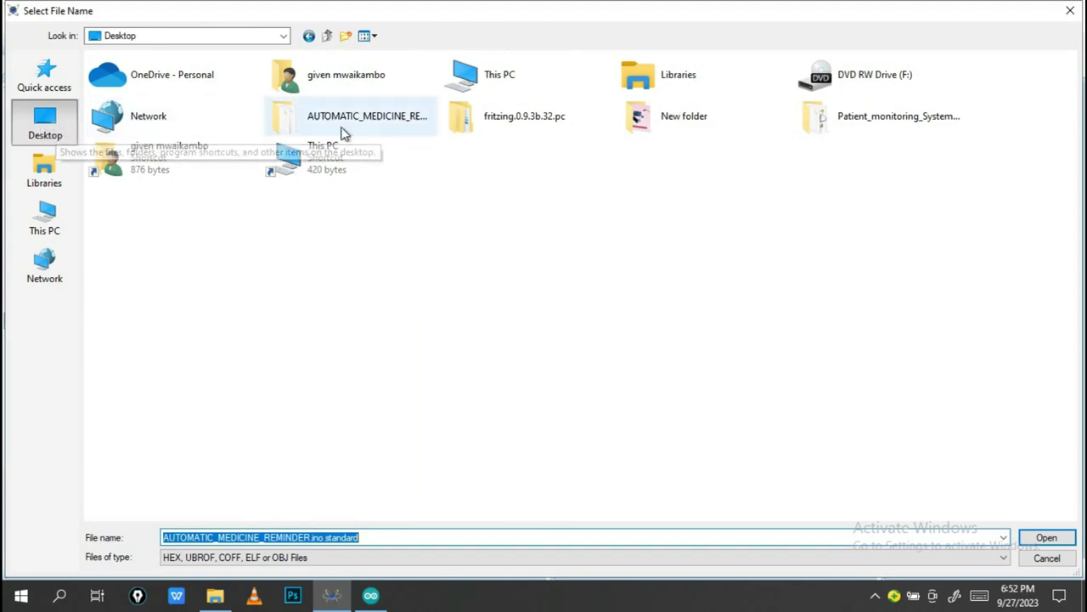
double_click(392, 123)
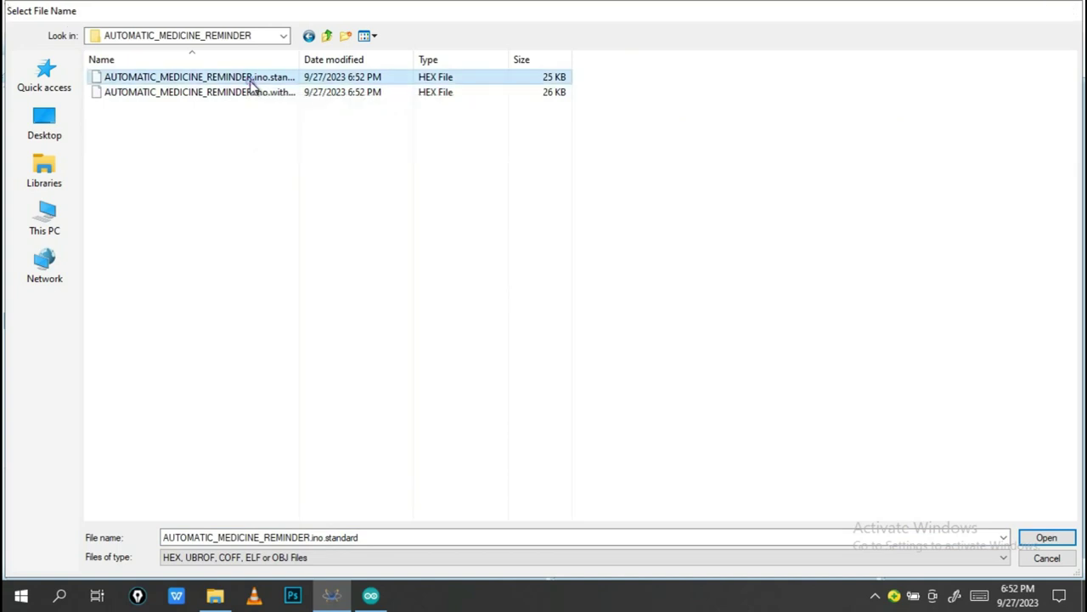
double_click(250, 79)
click(718, 151)
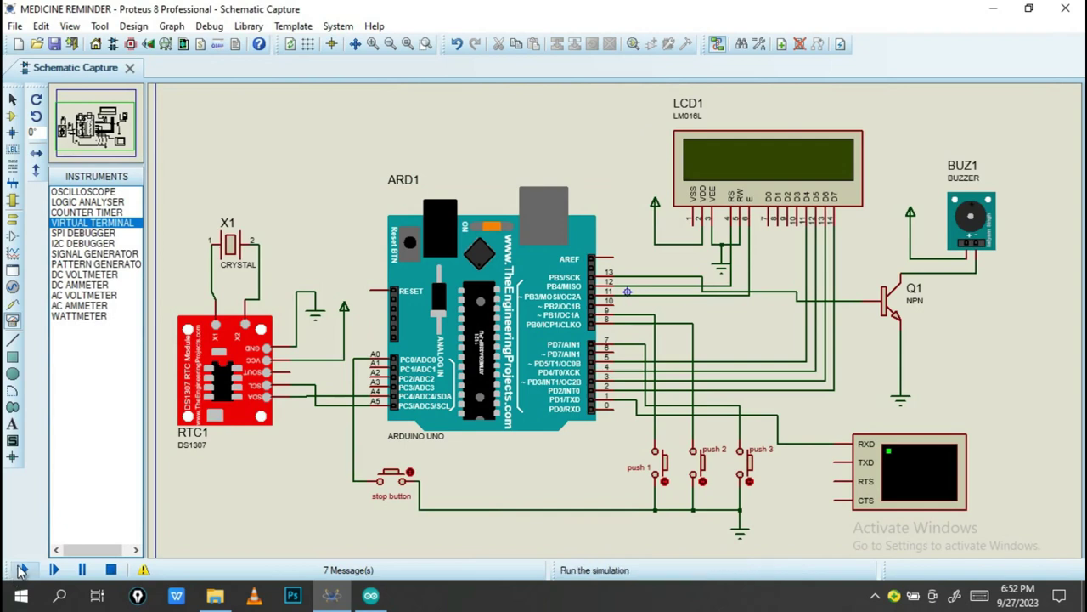
Start the simulation, then press push 1 once and push 2 three times to set a reminder.
click(22, 569)
click(25, 571)
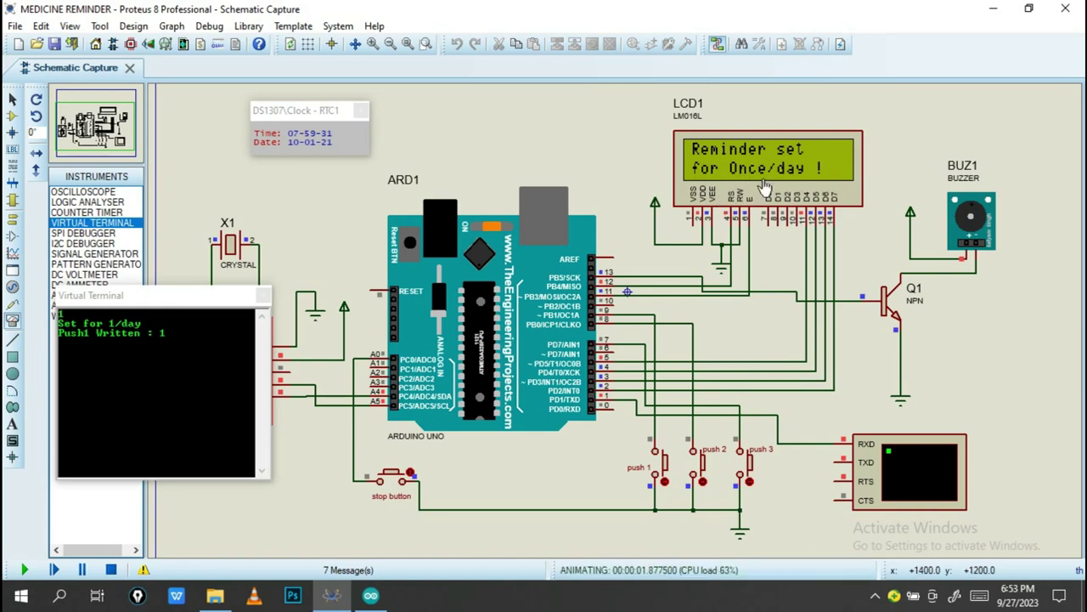
click(665, 474)
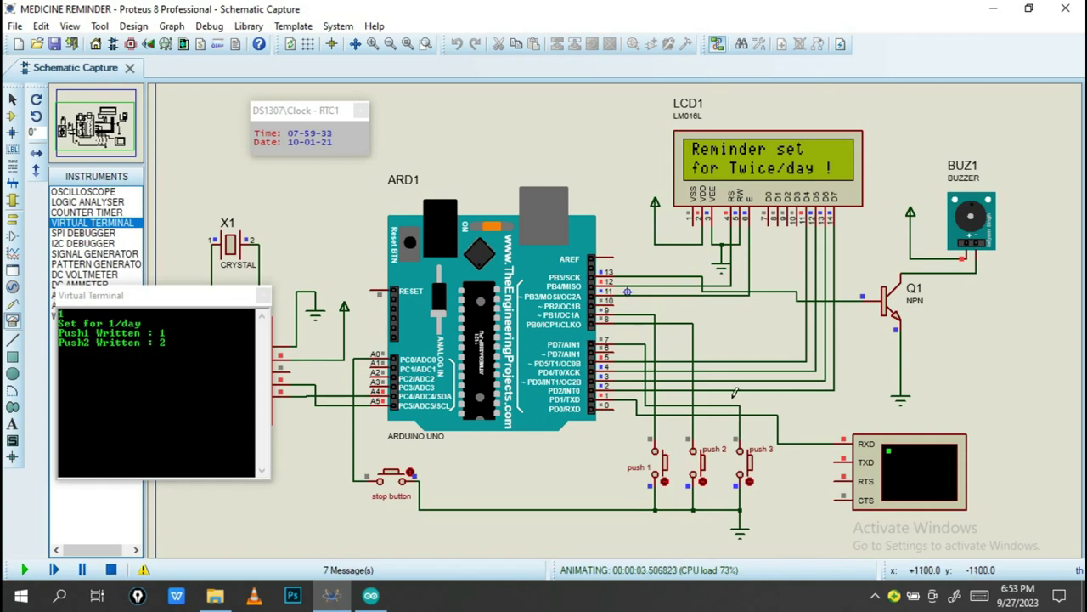
click(701, 473)
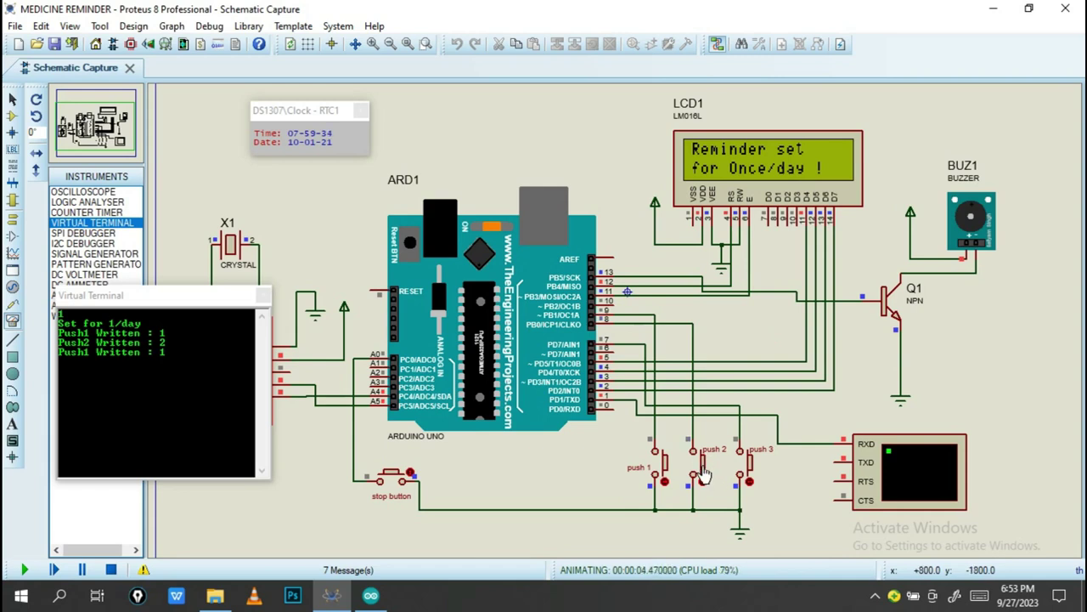
click(701, 472)
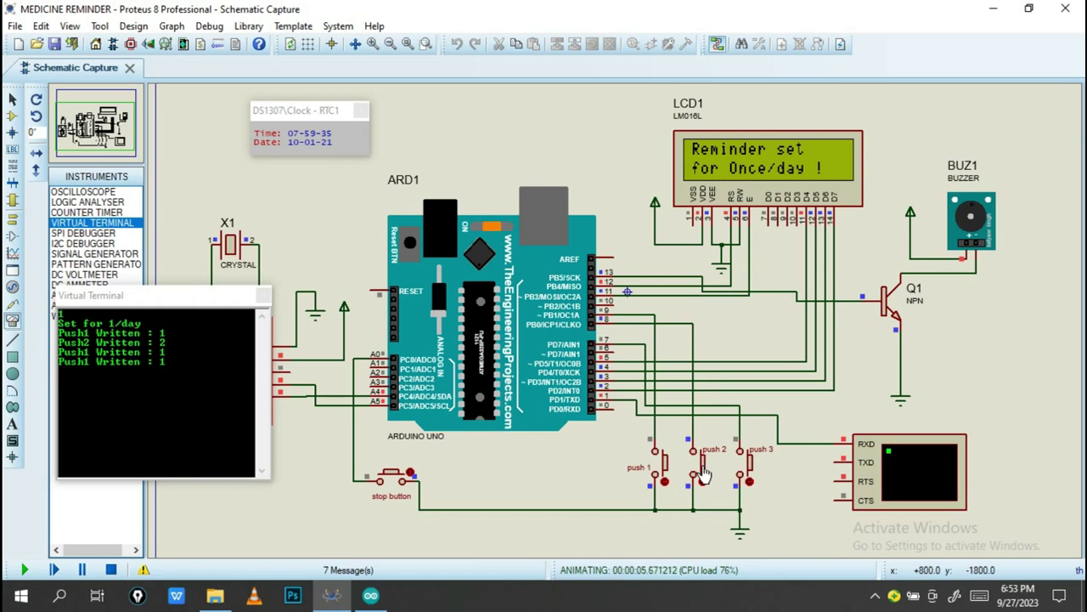
click(702, 473)
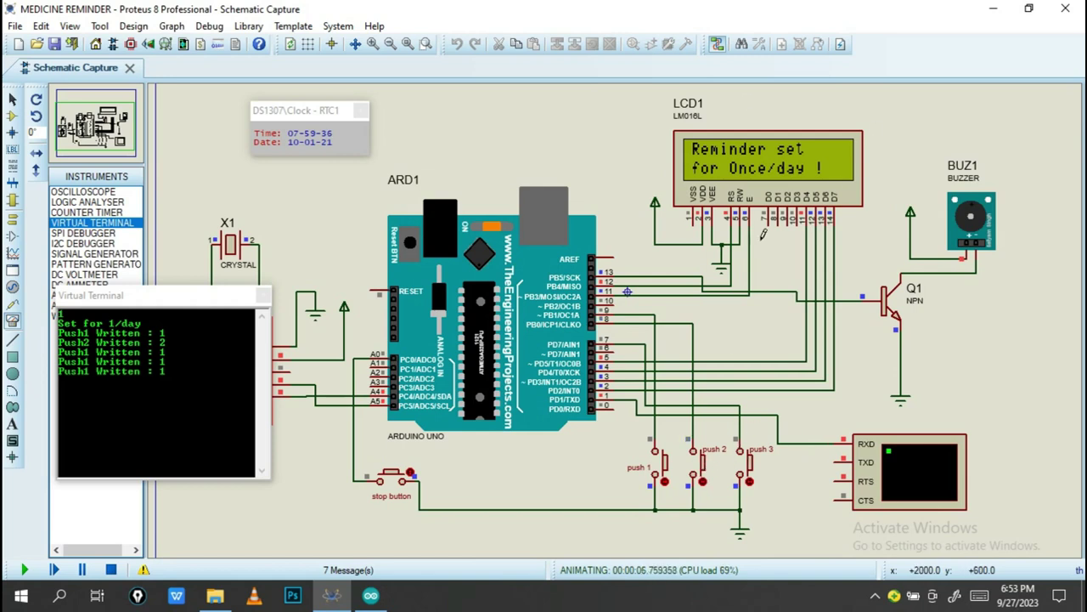
Press push 2 twice, push 1 twice and push 2 twice more for a once-a-day reminder.
click(705, 476)
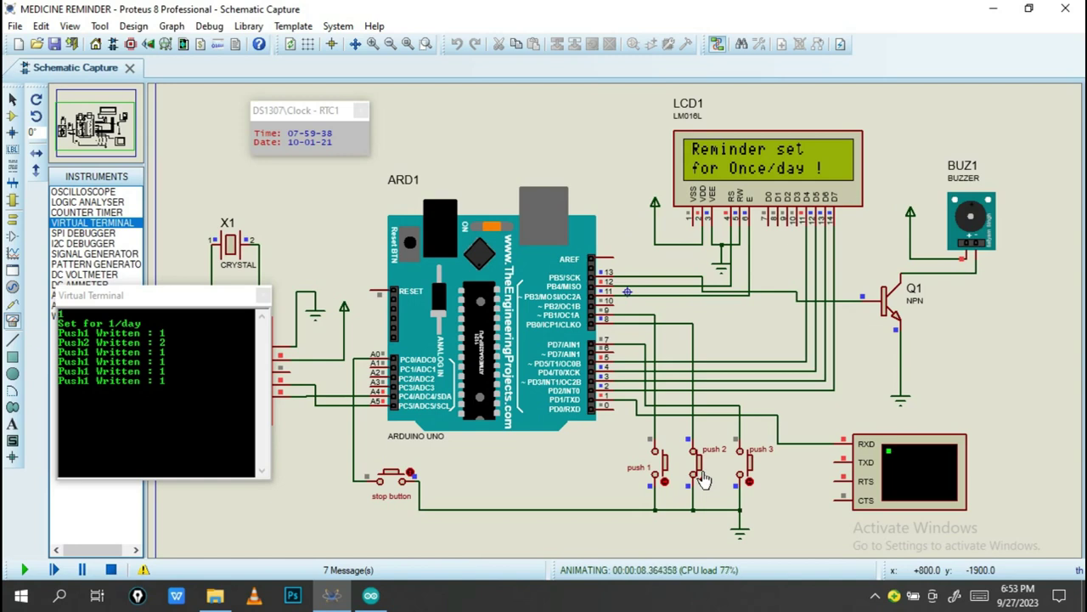
click(705, 479)
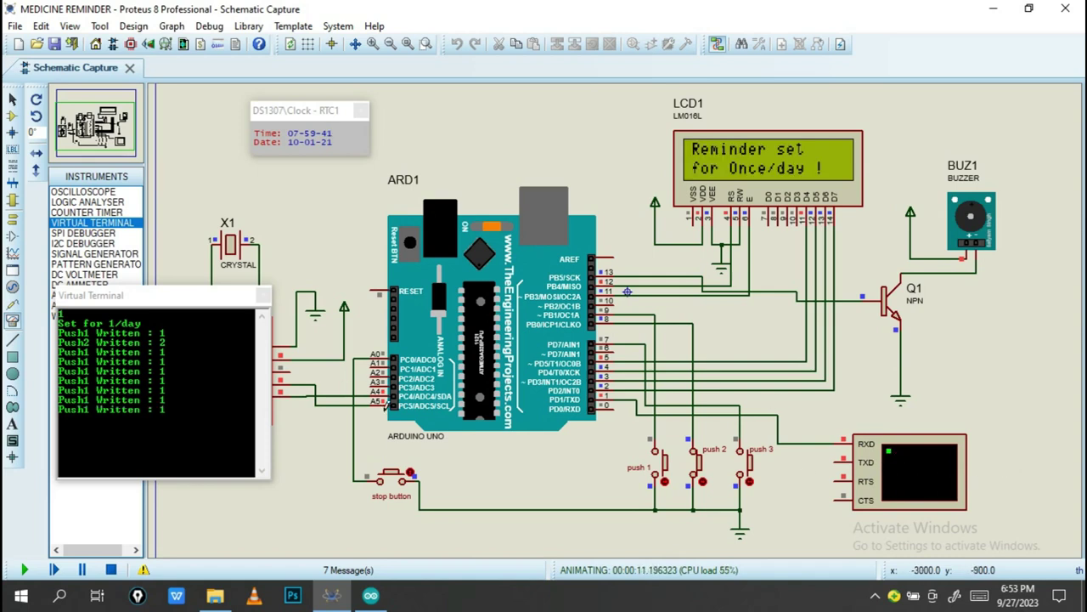
click(660, 478)
click(660, 478)
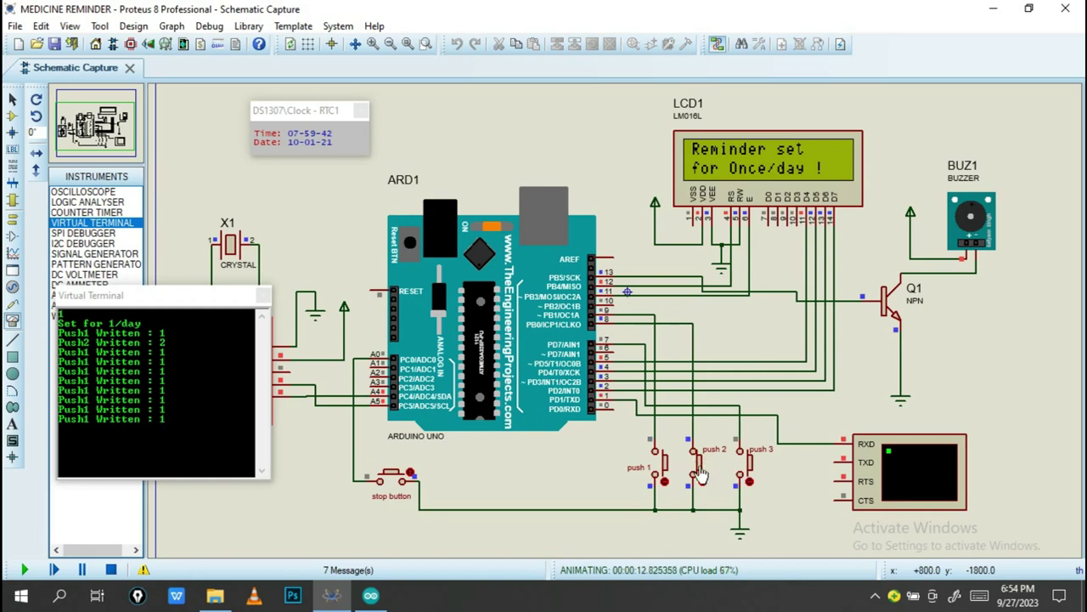
click(698, 474)
click(698, 474)
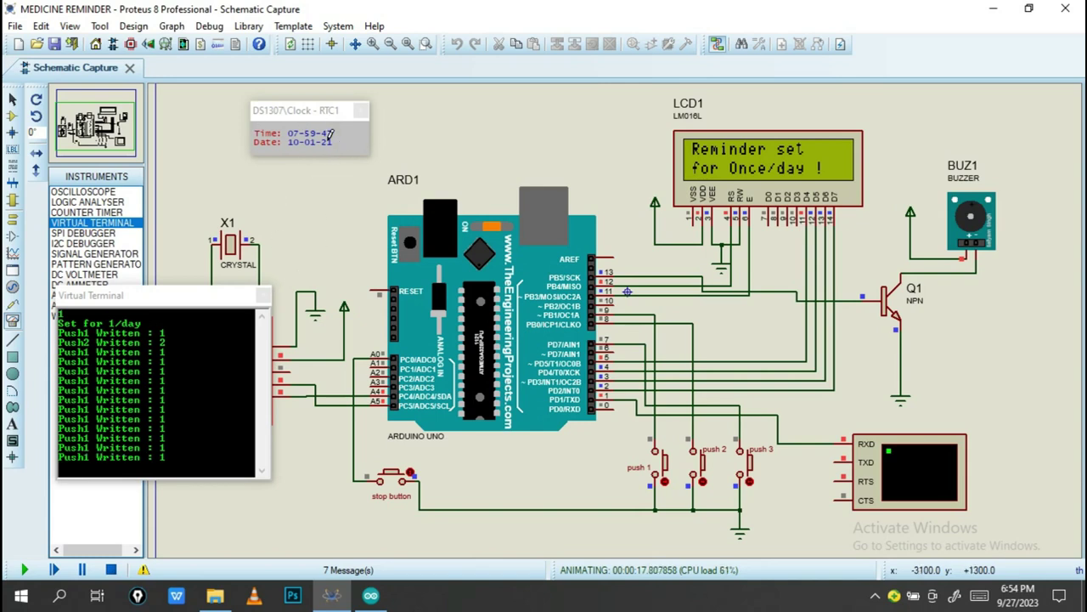
Review the sketch's pin and buzz8am/2pm/8pm time variables, then return to the running simulation.
click(371, 595)
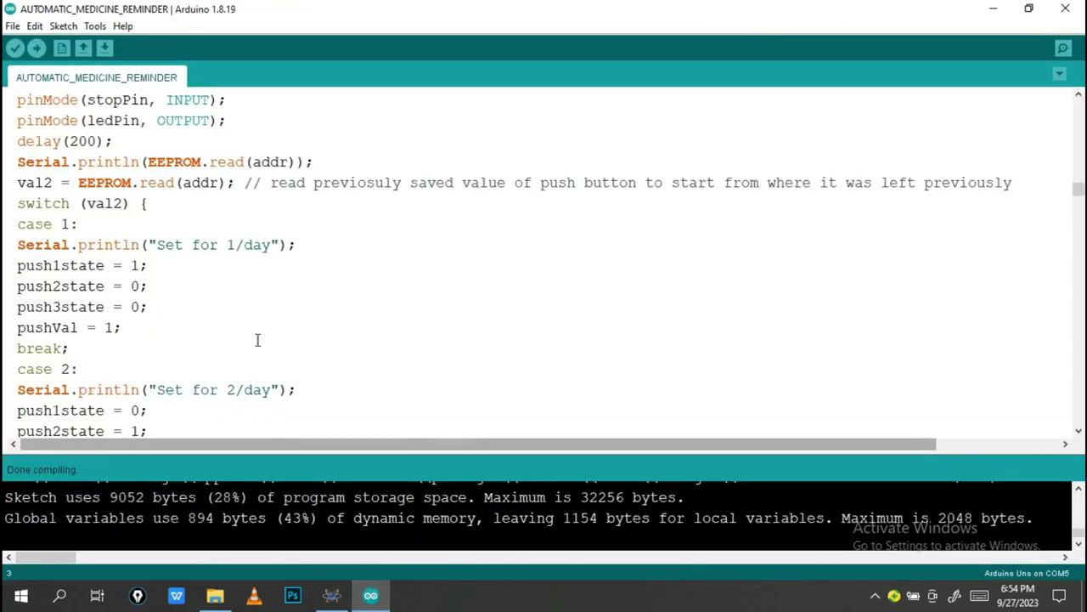
scroll(255, 335, down, 10)
scroll(243, 309, down, 5)
scroll(243, 309, down, 10)
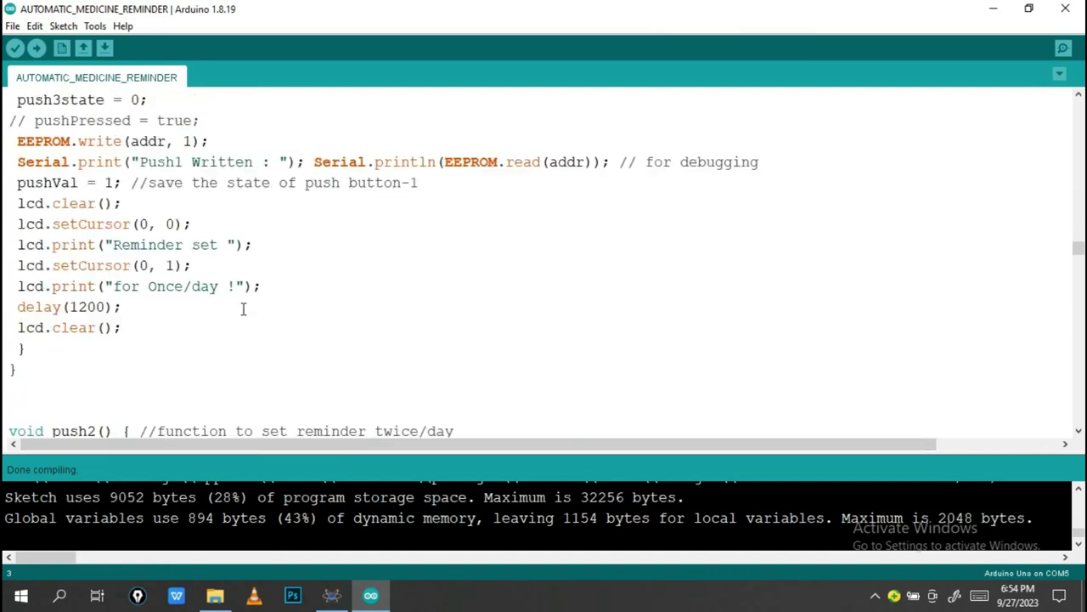
scroll(243, 309, up, 10)
scroll(245, 298, up, 10)
scroll(246, 299, up, 10)
scroll(245, 298, up, 5)
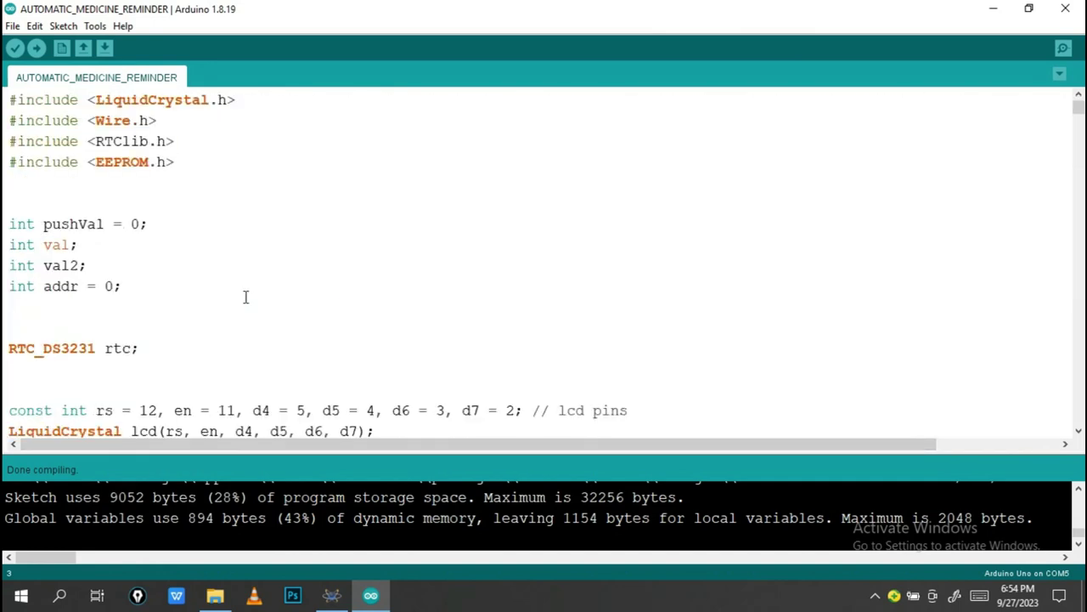
scroll(245, 297, down, 5)
scroll(246, 298, down, 5)
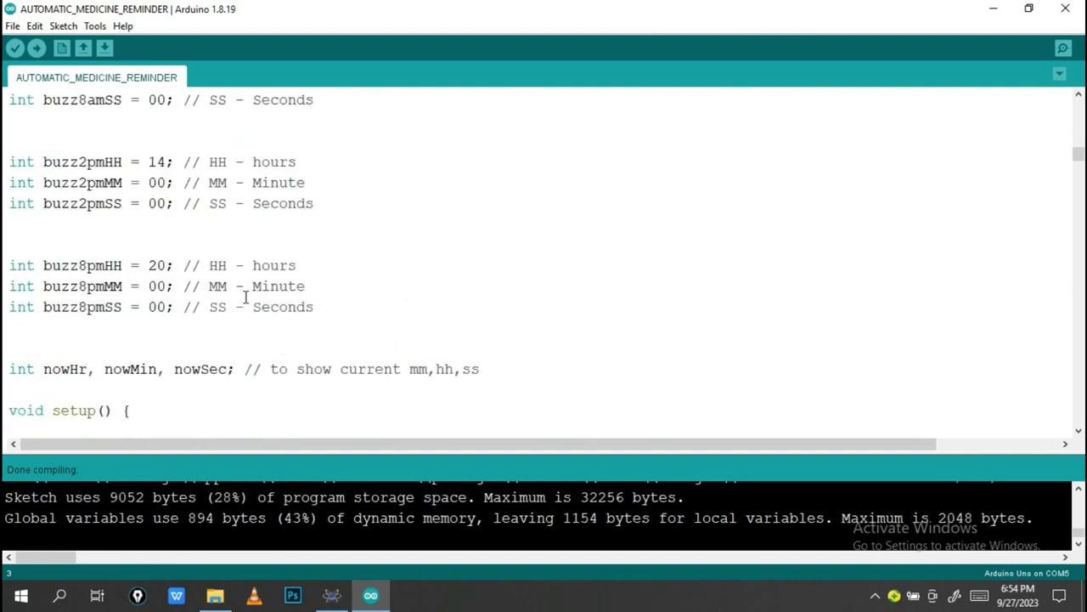
scroll(245, 295, down, 5)
scroll(245, 296, up, 5)
scroll(211, 266, up, 7)
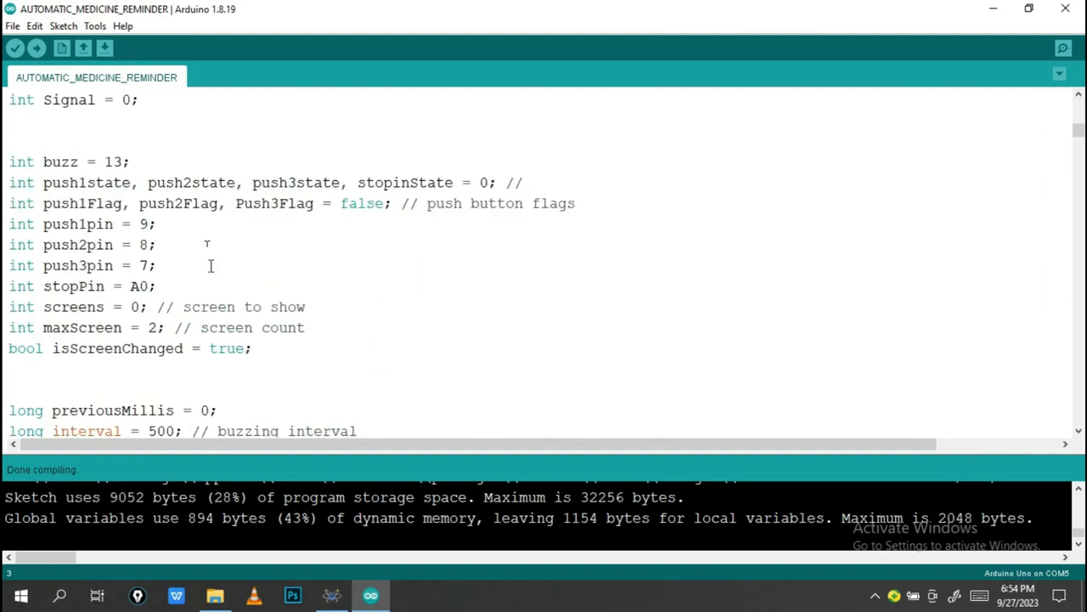
scroll(219, 357, down, 5)
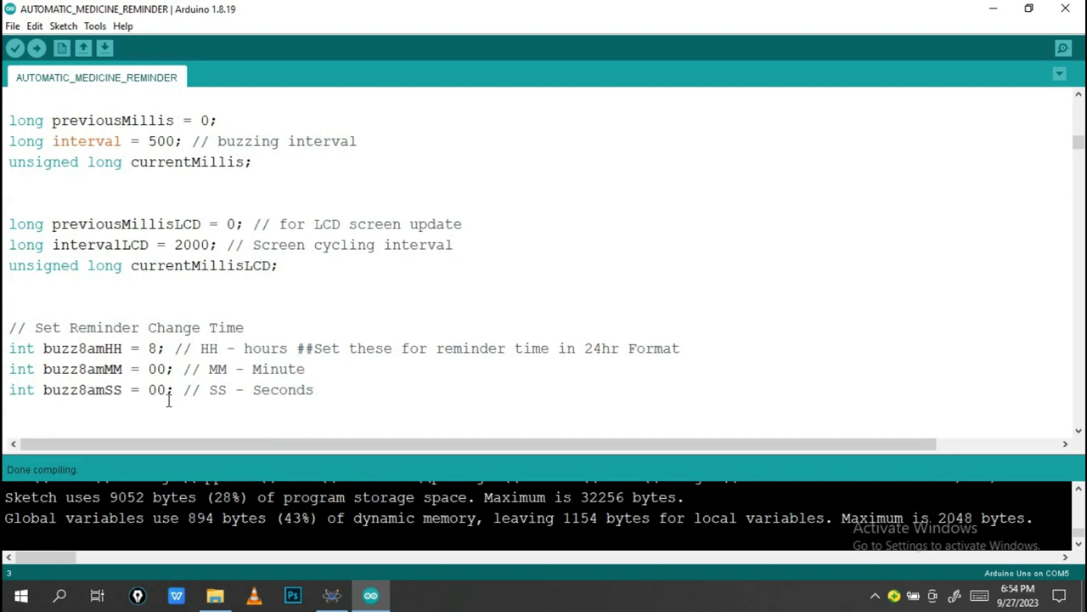
click(329, 596)
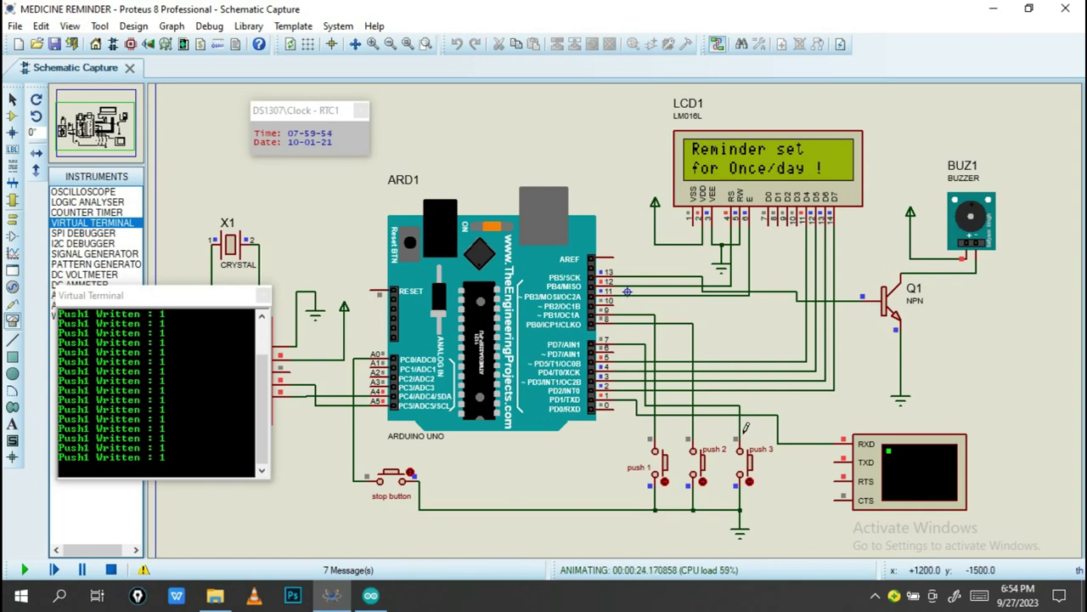
Press push 2 and let the DS1307 clock pass 08:00 until the terminal prints Start Buzzing.
click(703, 472)
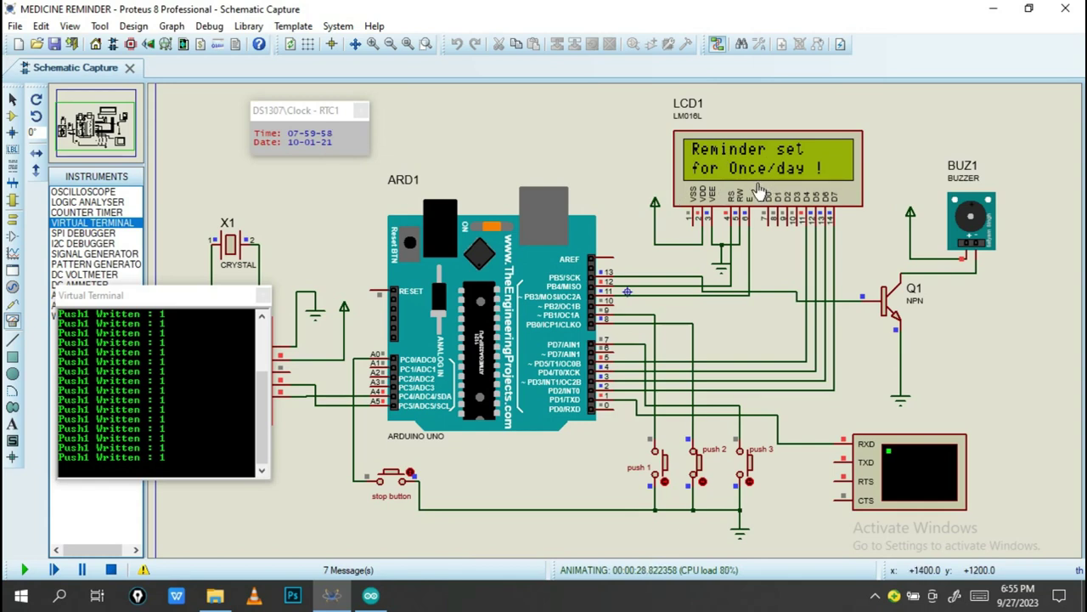
click(700, 469)
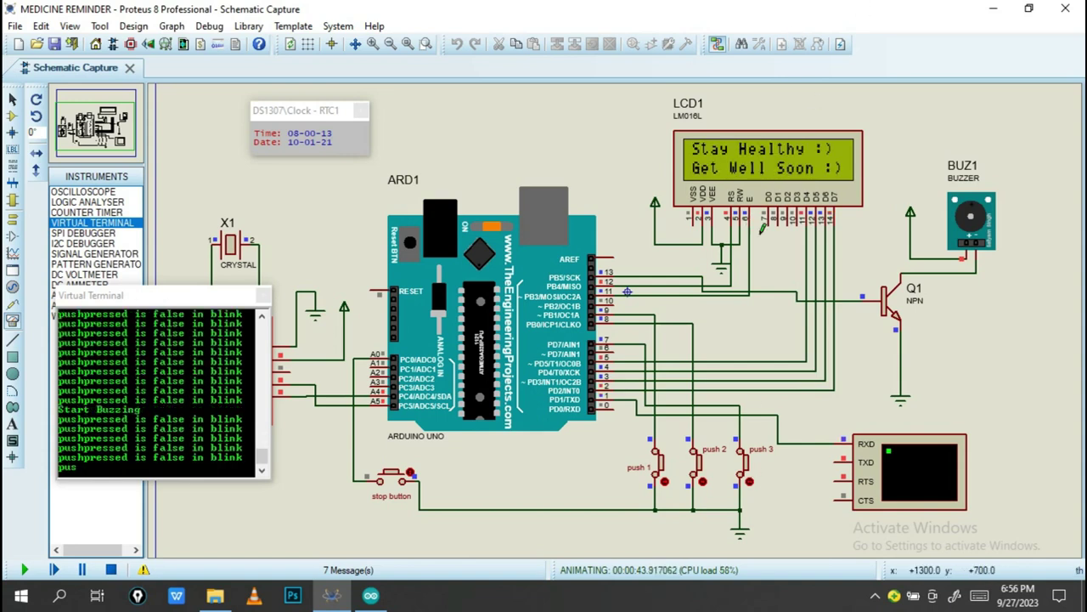
Set a thrice-a-day reminder with push 3, then silence the 08:00 buzzer with the stop button.
click(748, 479)
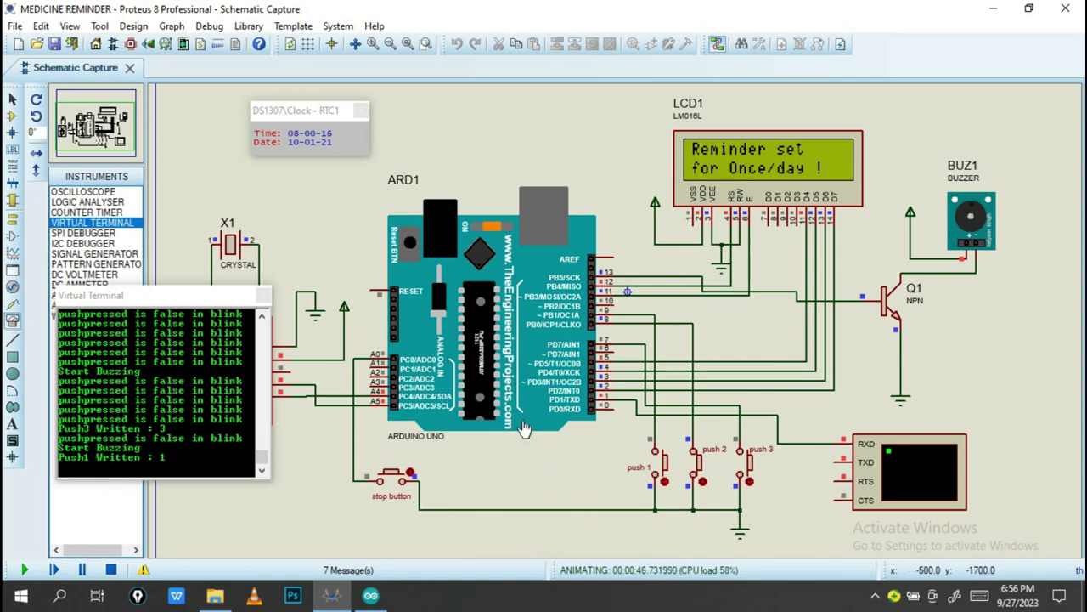
click(751, 473)
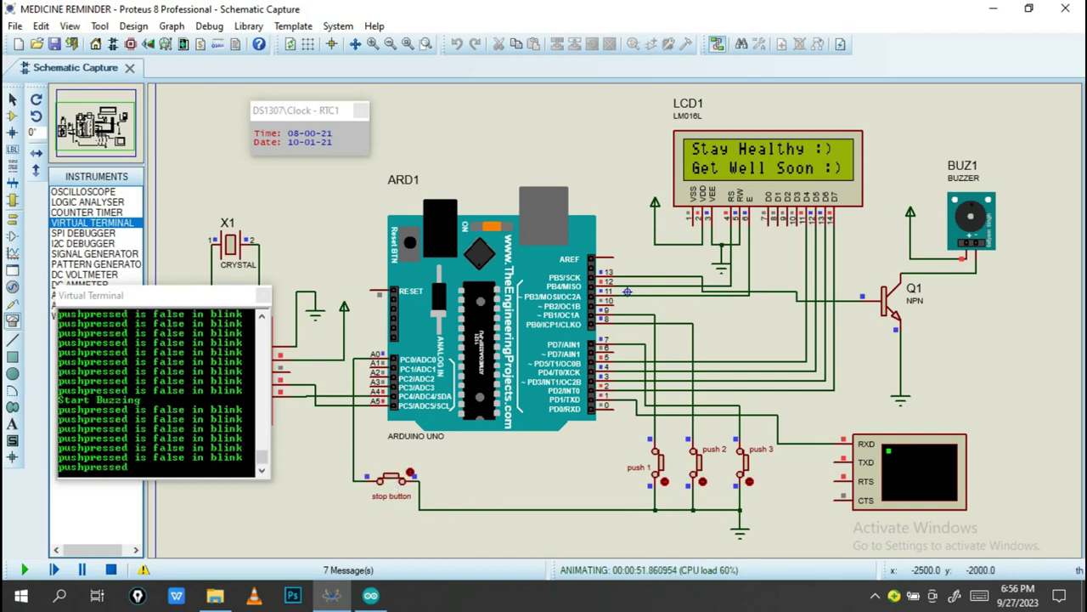
click(398, 478)
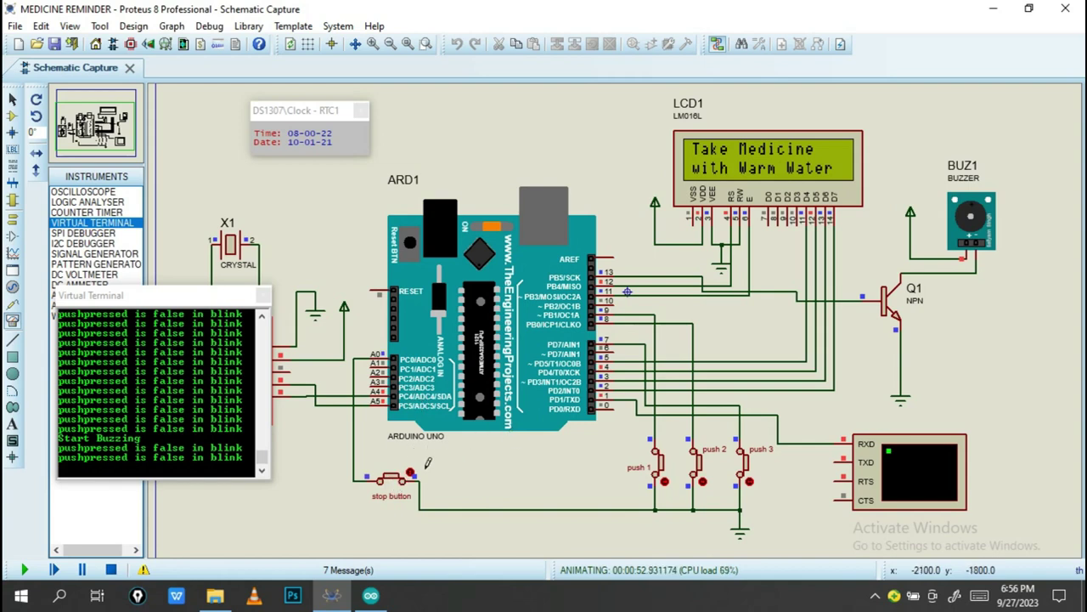
click(406, 476)
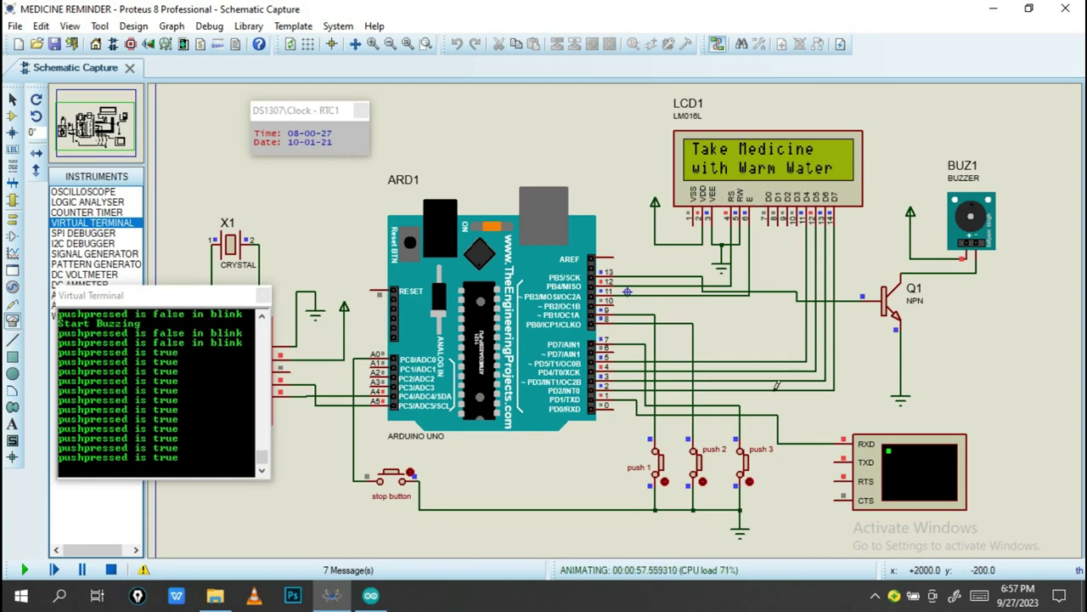
Press push 3, then push 1 and push 2 twice to switch the reminder from thrice to once a day.
click(750, 480)
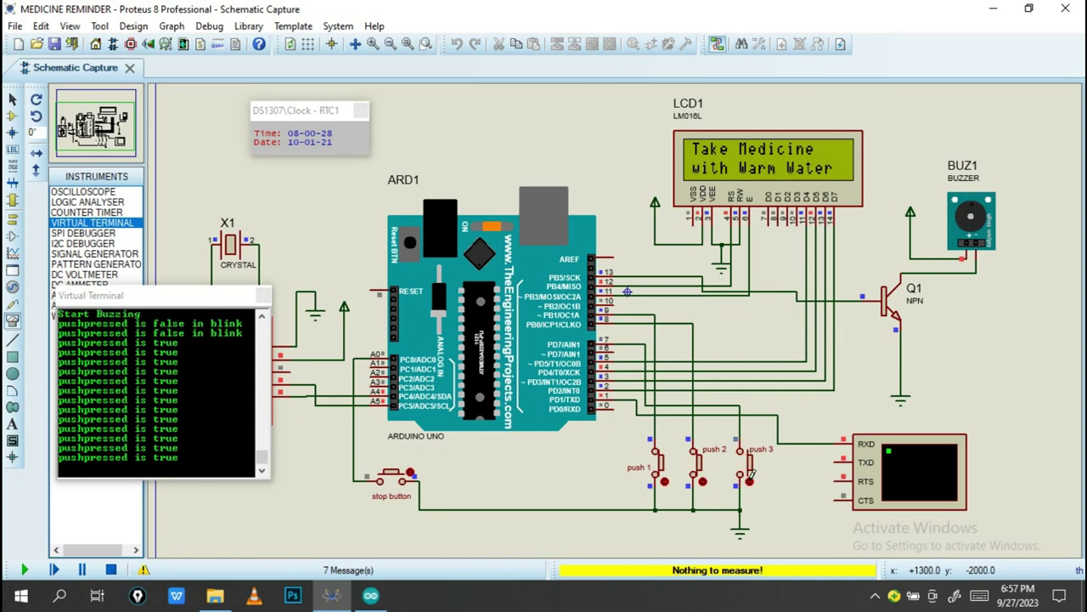
click(667, 477)
click(705, 474)
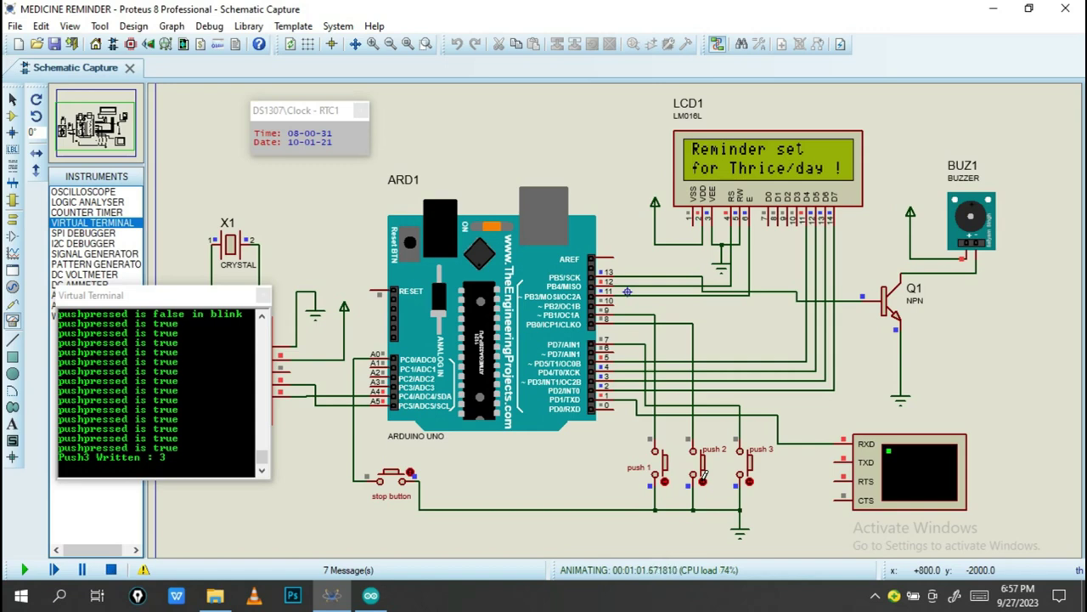
click(704, 475)
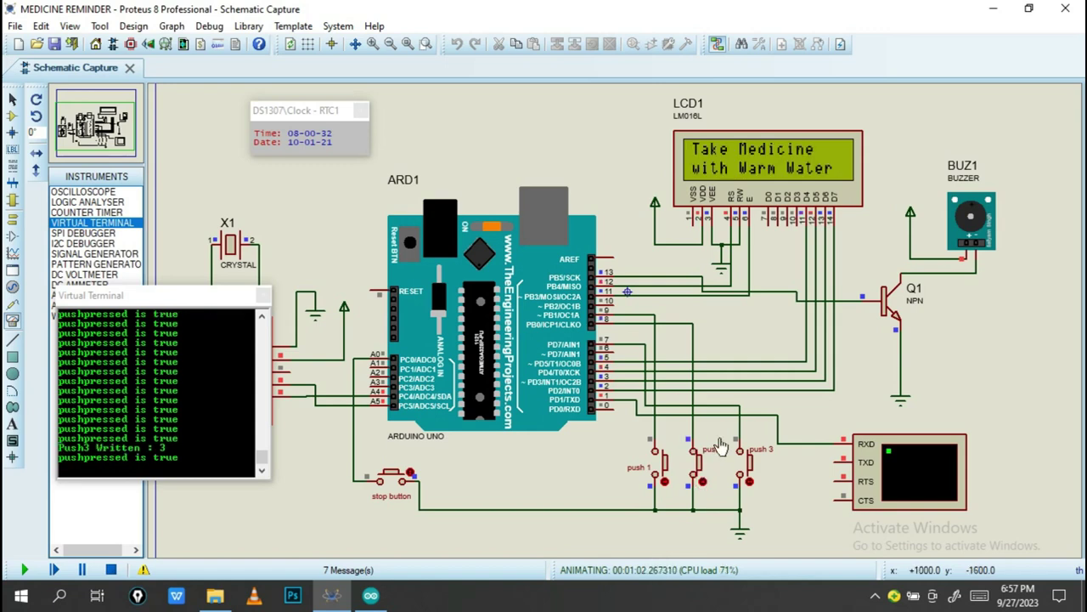